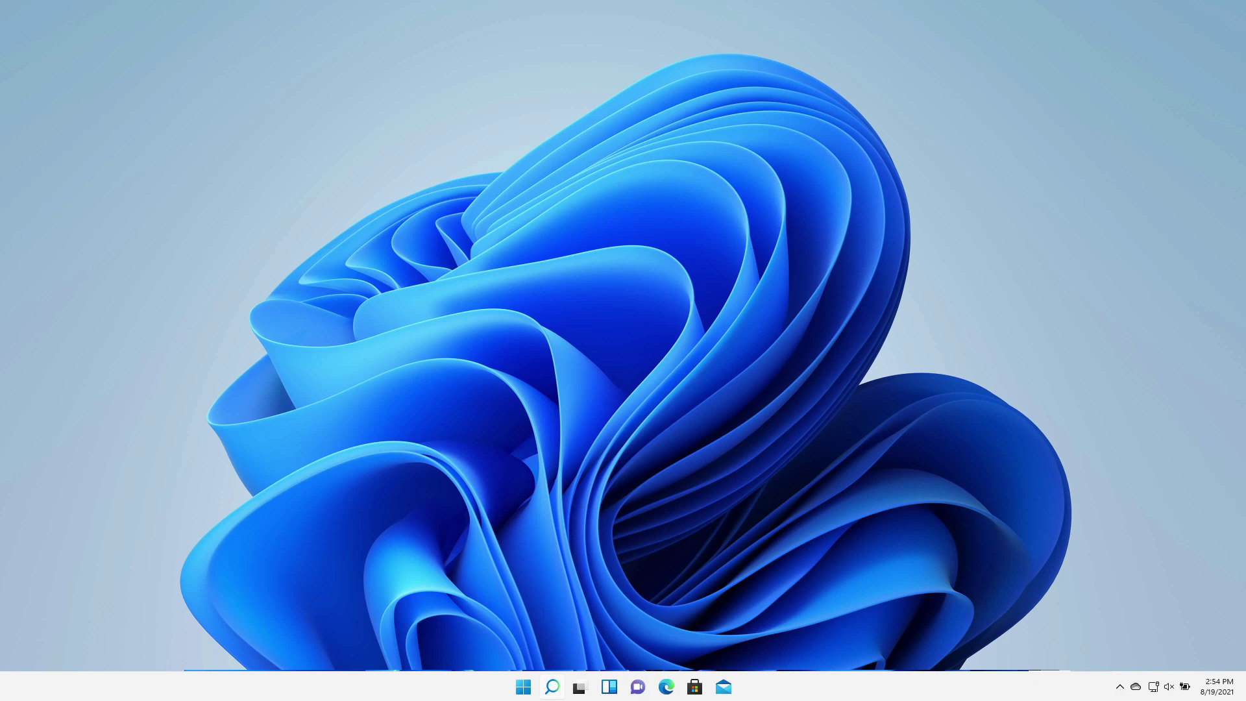
Restart the Windows Explorer process in Task Manager, then close Task Manager
key("super+x")
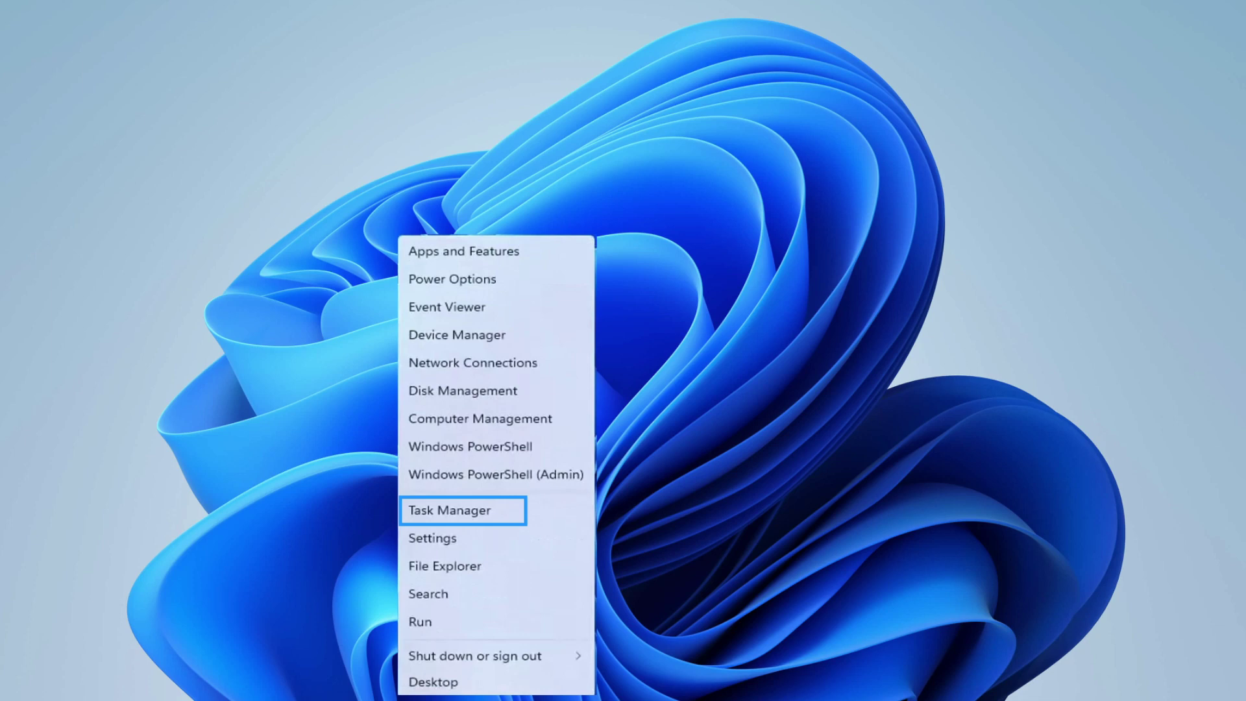
key("t")
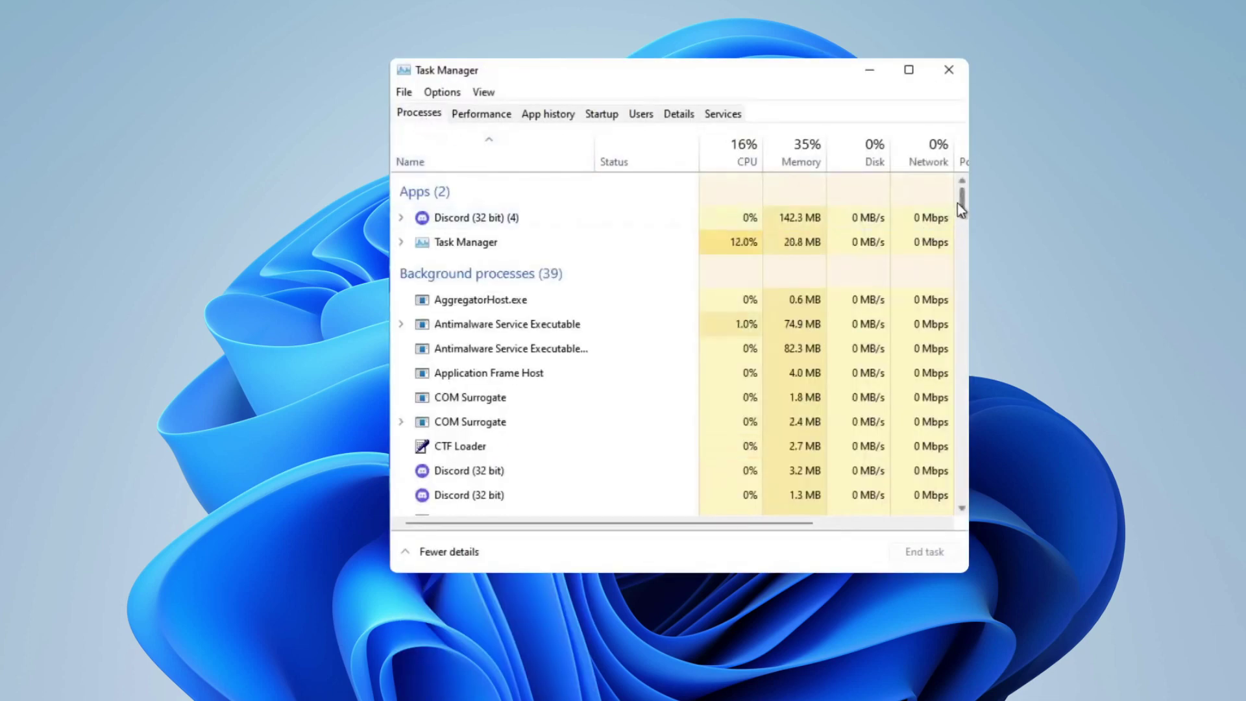
left_click_drag(961, 206, 963, 477)
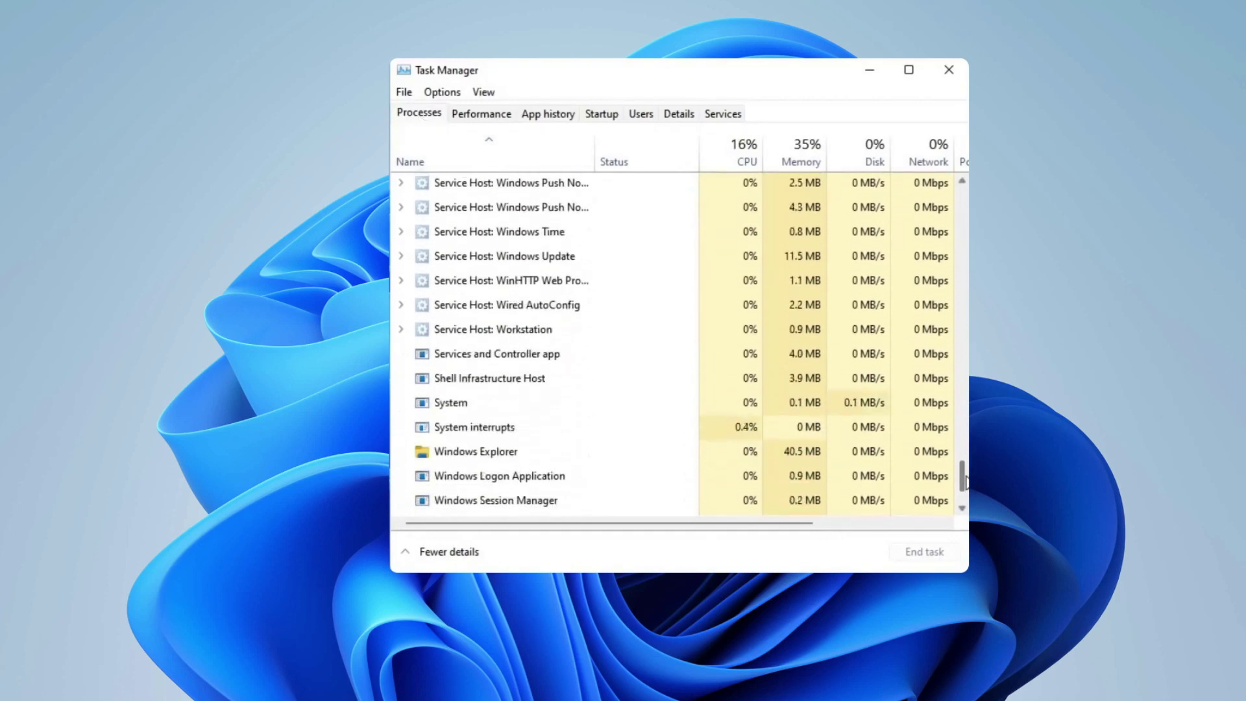
left_click(459, 449)
scroll(488, 452, "down", 2)
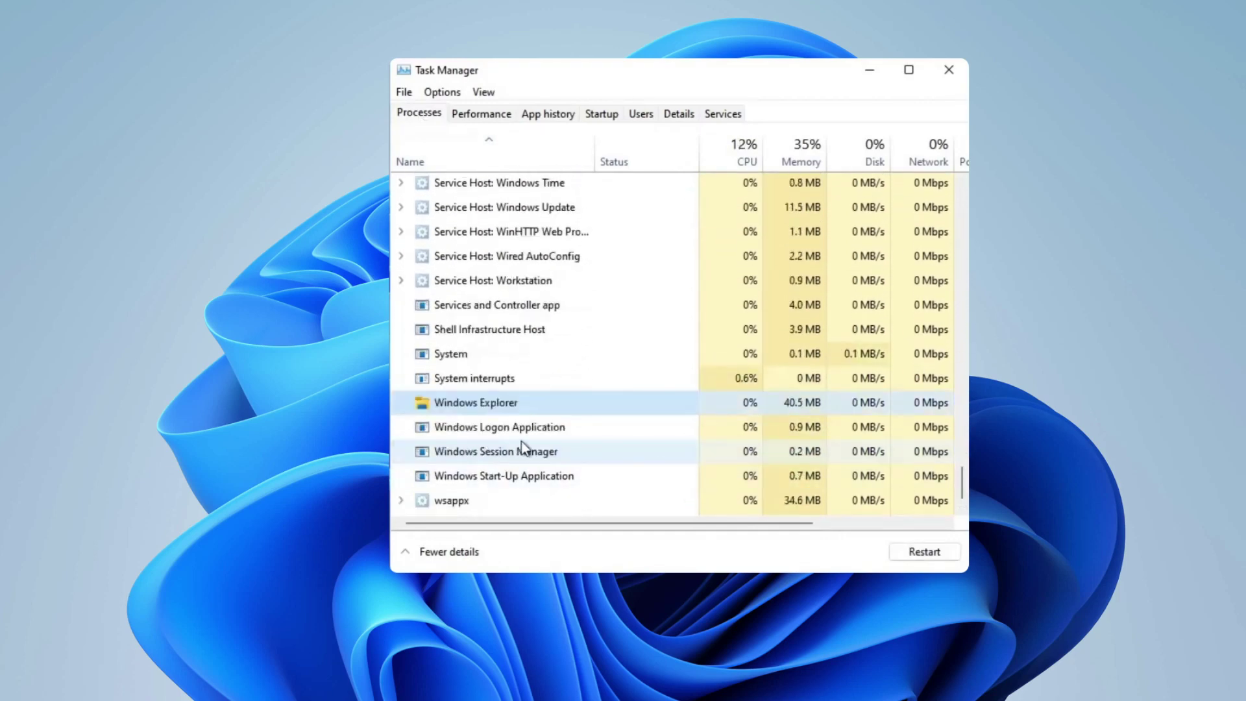
left_click(917, 551)
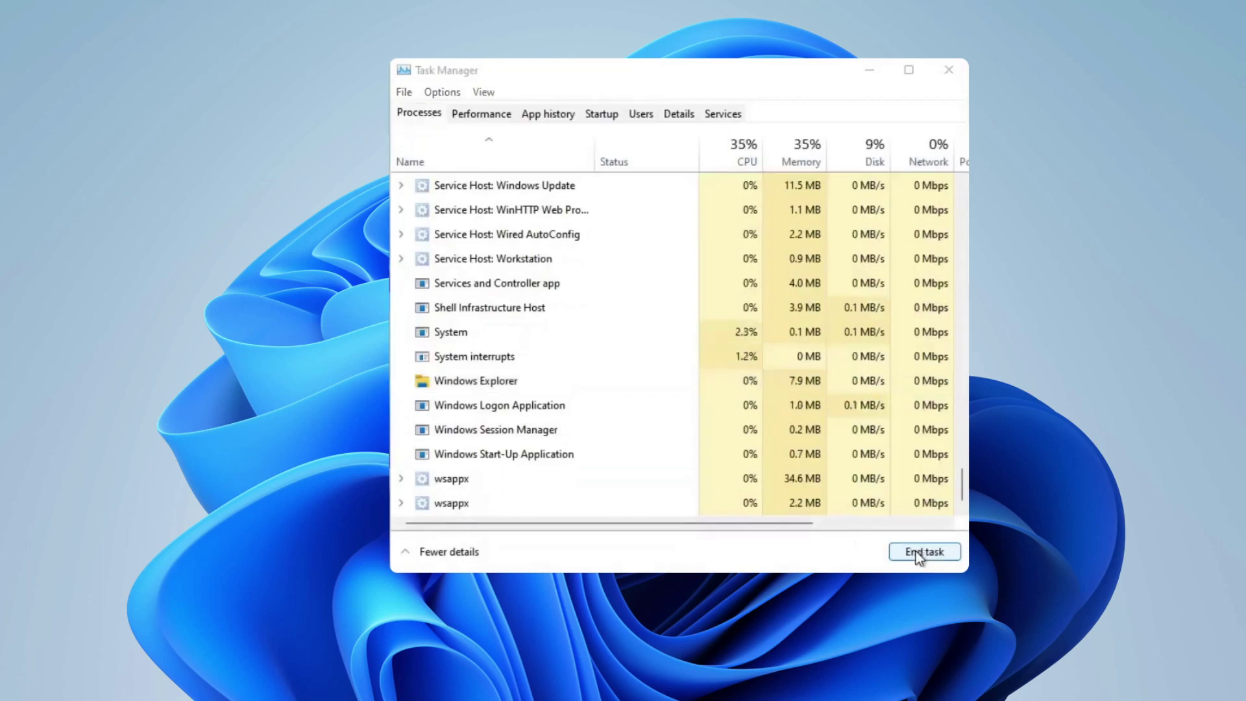
left_click(947, 83)
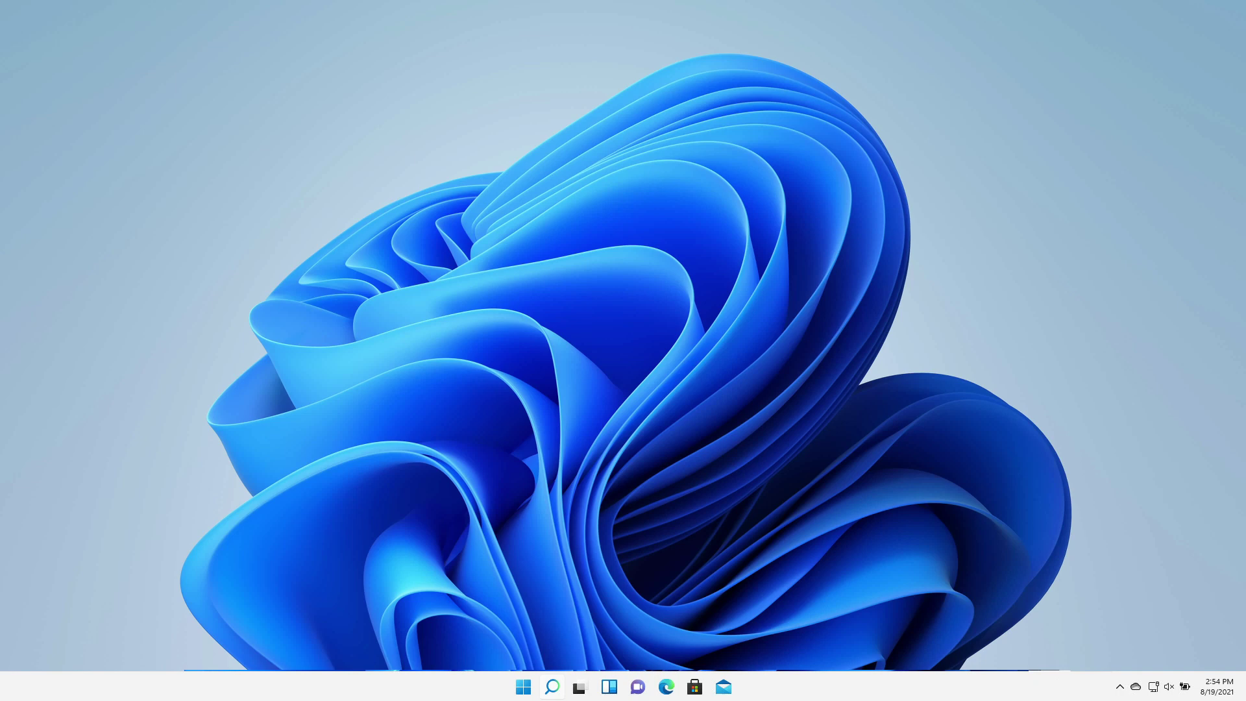
Open Command Prompt as administrator and enter 'regsvr32 ExplorerFrame.dll'
key("super")
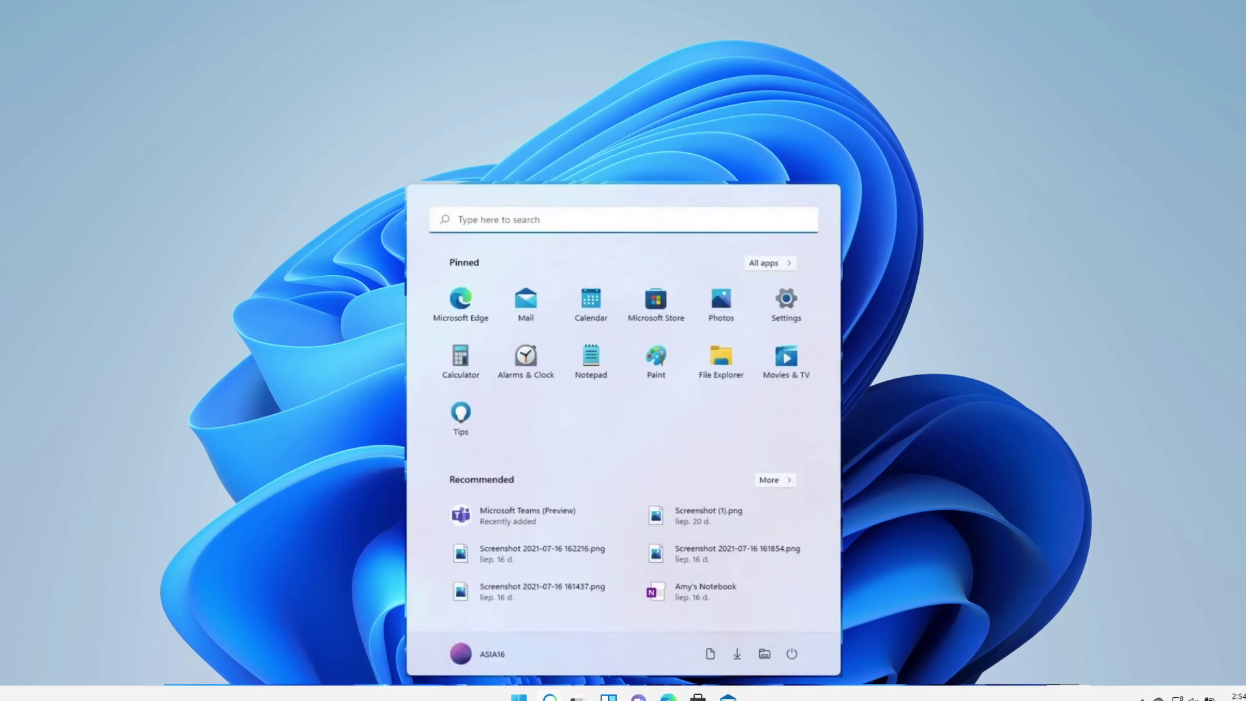
type("cmd")
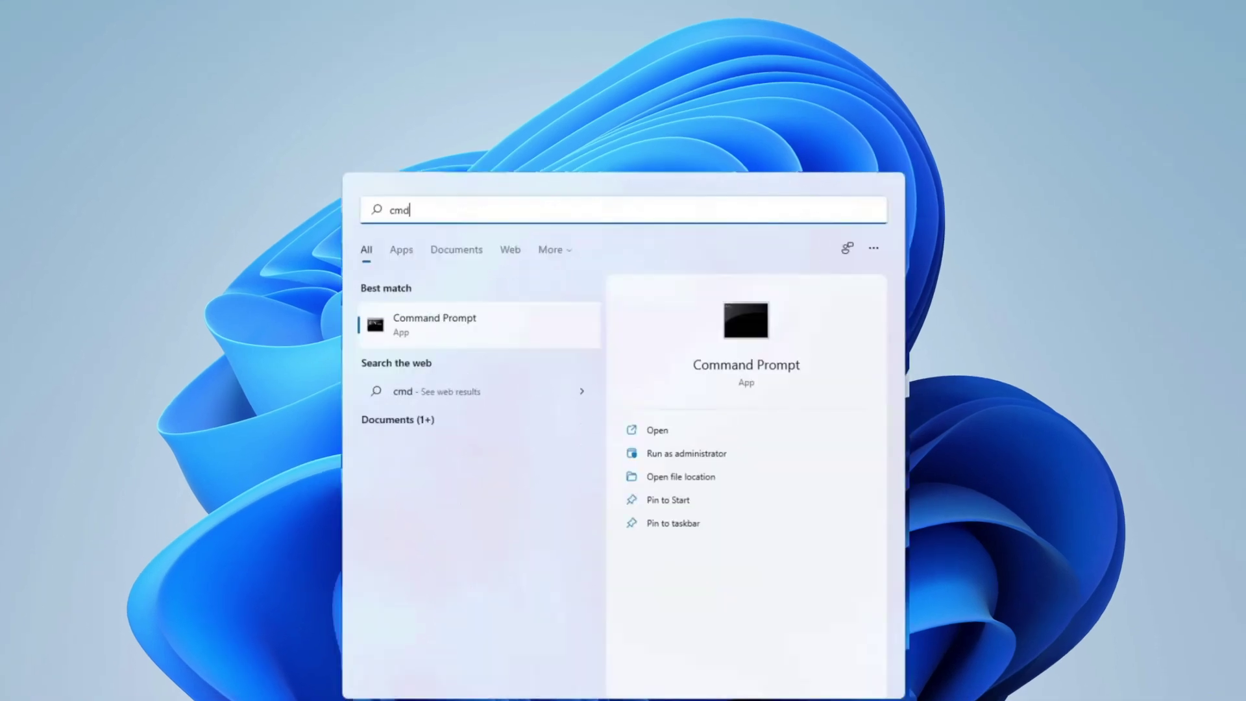
key("Tab")
key("Down")
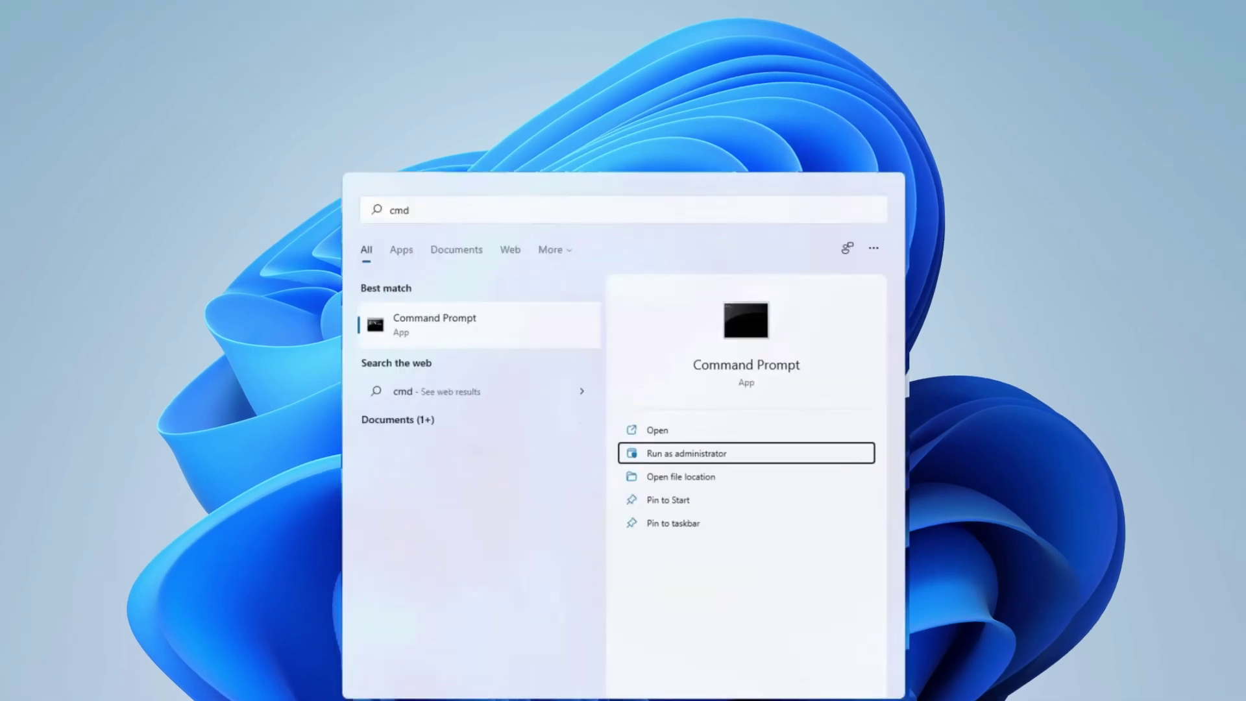
key("Return")
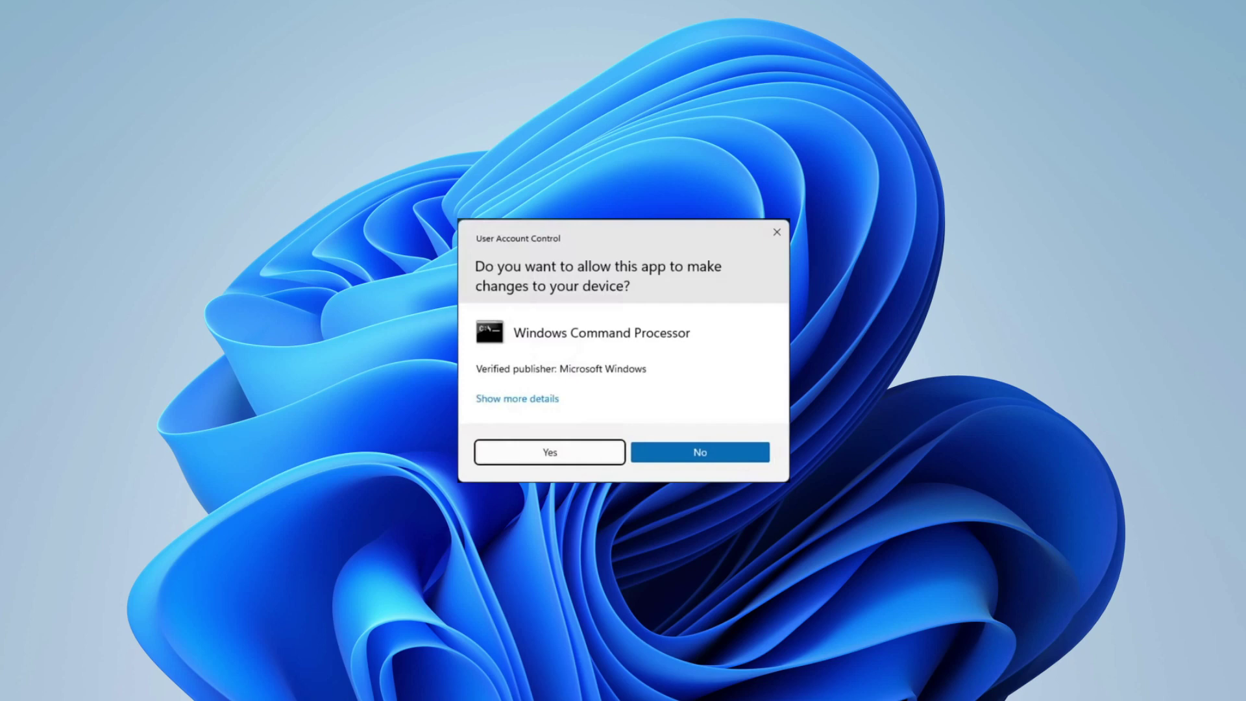
key("Return")
type("regsvr32 ExplorerFrame.dll")
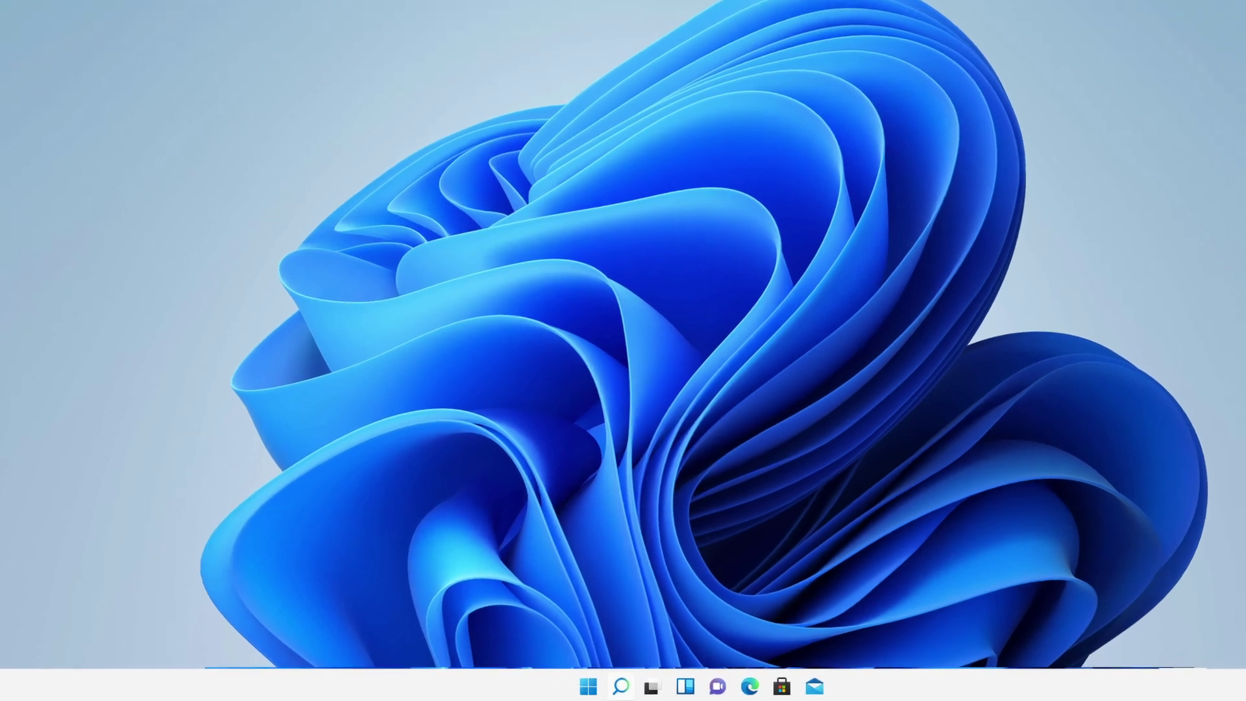
Launch the Component Services console with dcomcnfg from the Run box
key("super+r")
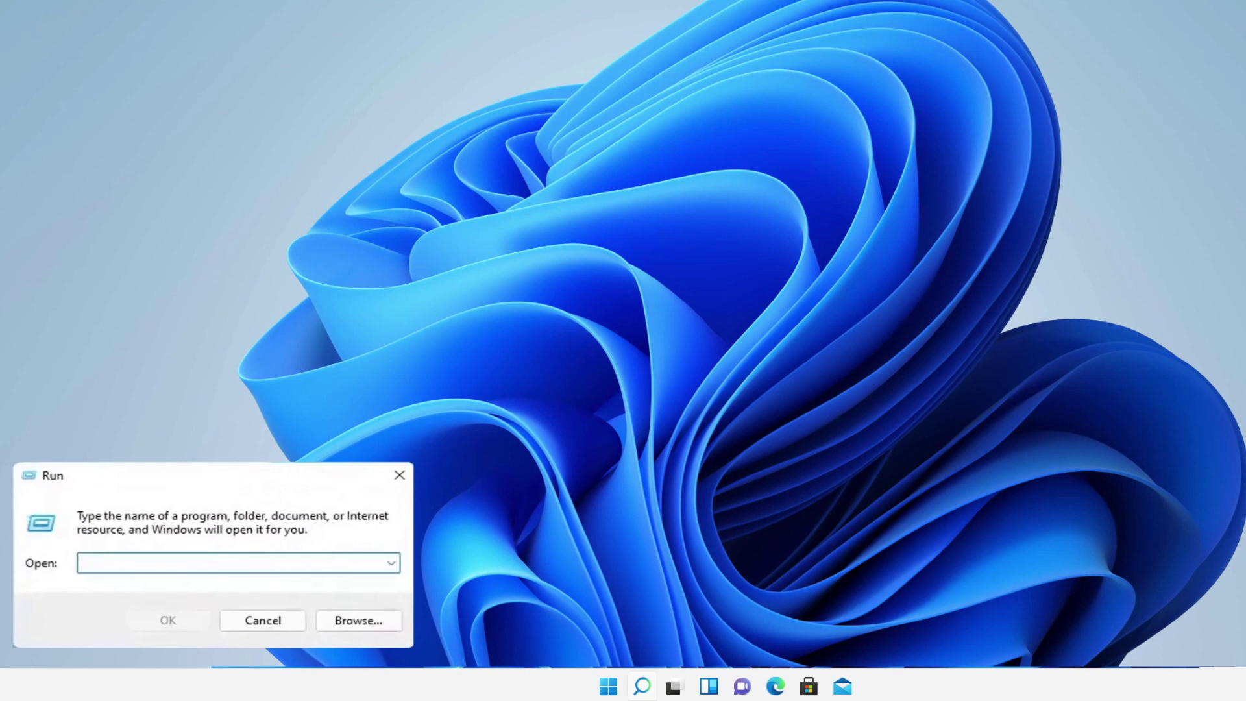
type("dcomcnfg")
key("Return")
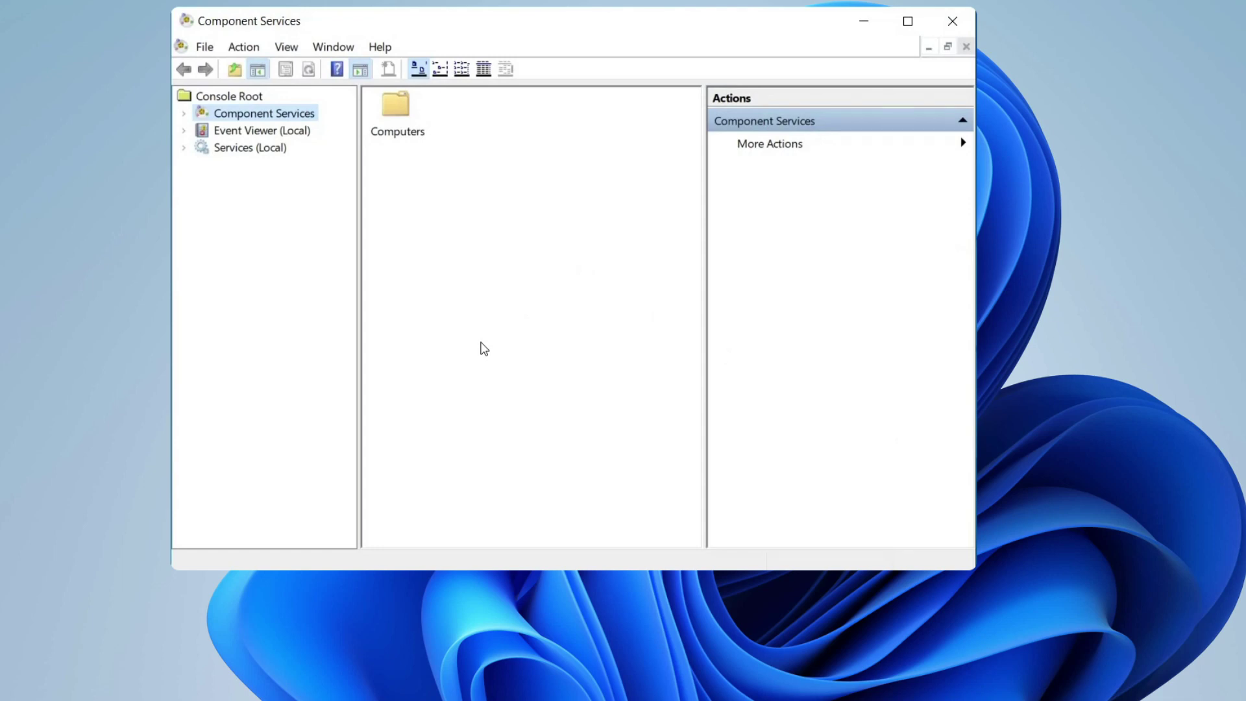
Expand Computers > My Computer > DCOM Config and accept recording the missing AppID entries
left_click(395, 115)
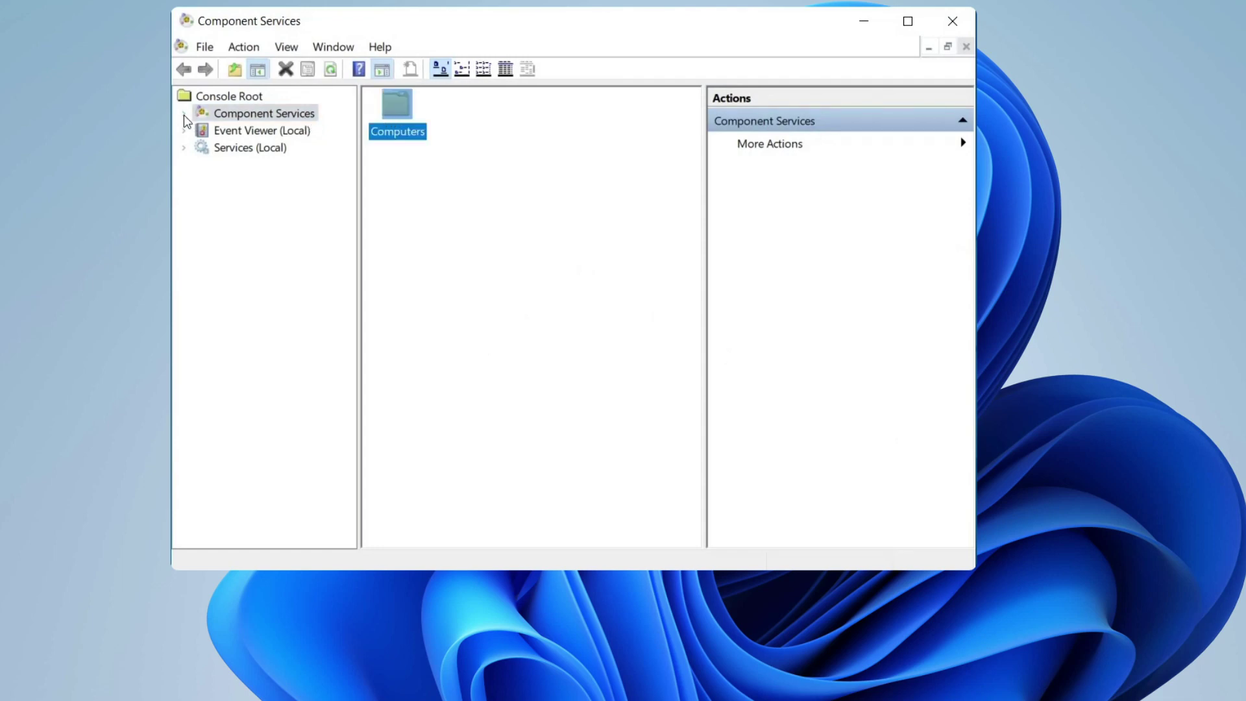
double_click(395, 124)
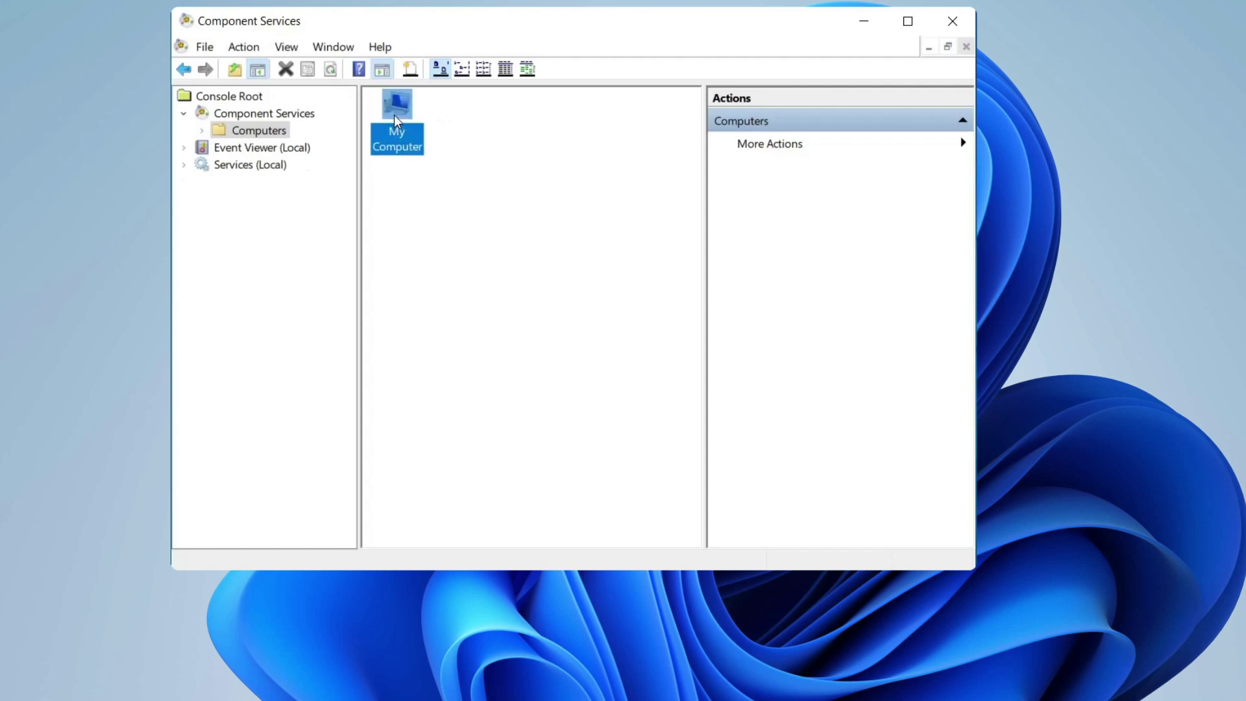
double_click(396, 121)
left_click(408, 140)
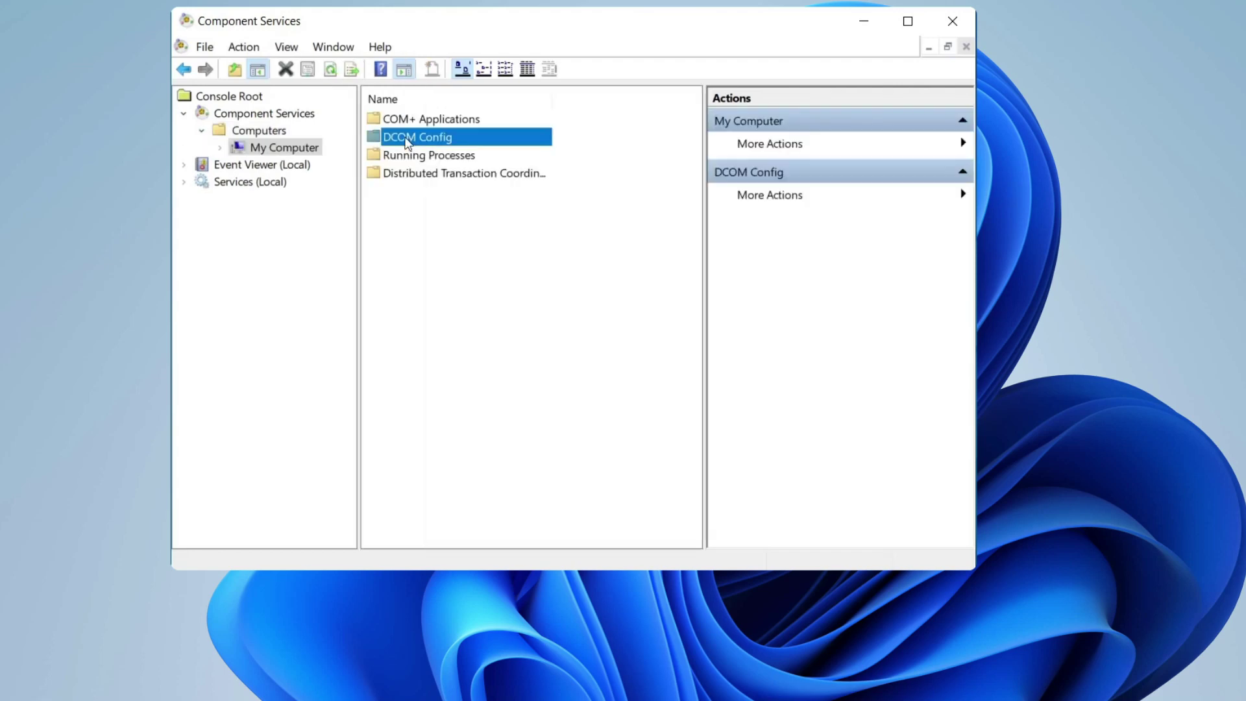
double_click(408, 140)
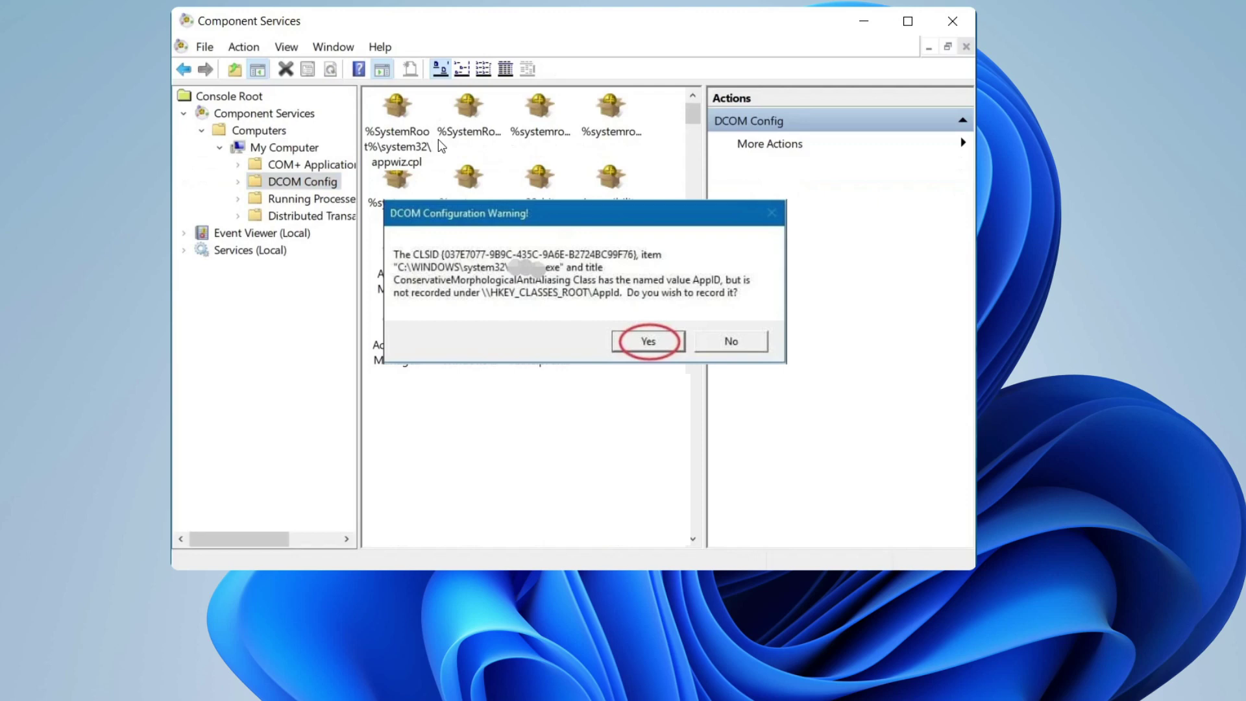
key("Return")
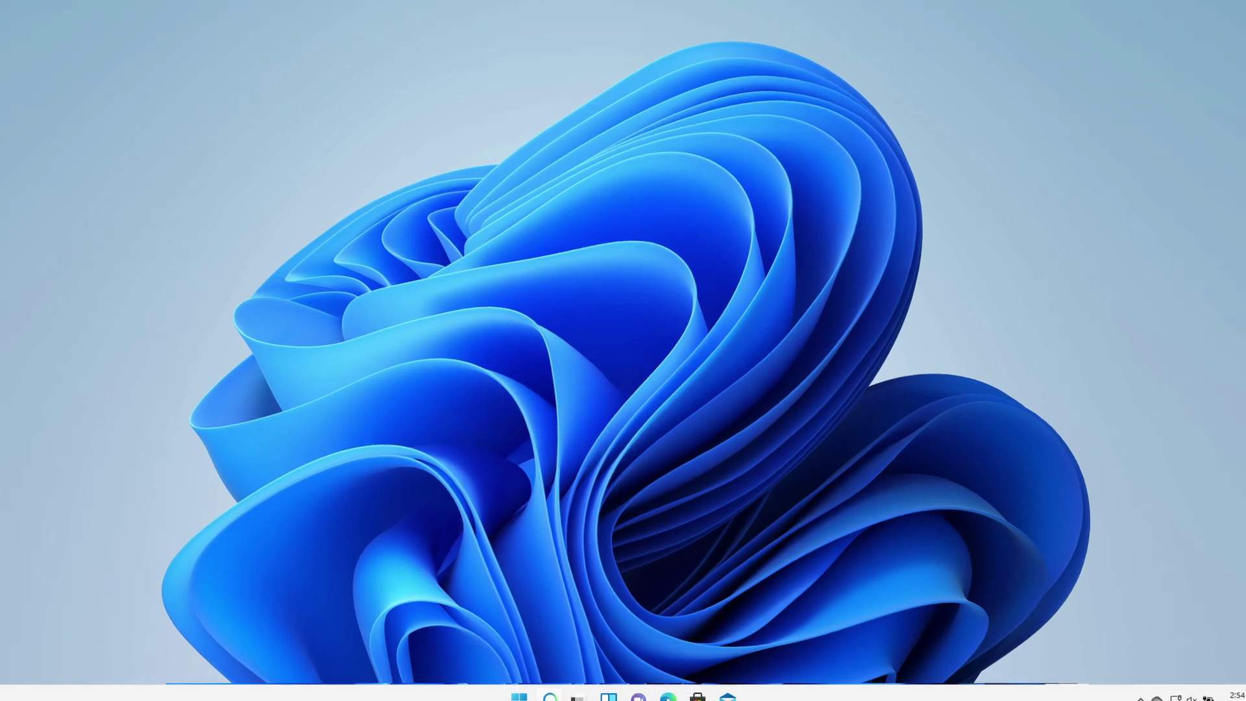
Open Command Prompt as administrator, approving the UAC prompt
key("super")
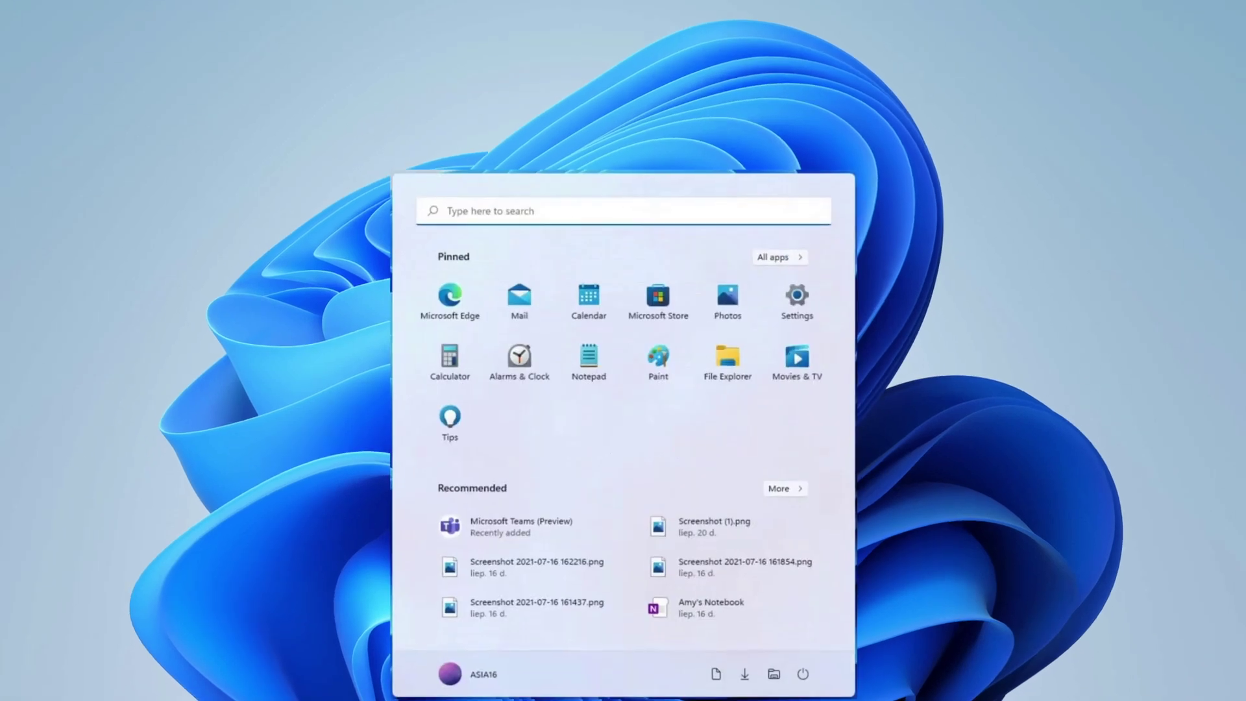
type("cmd")
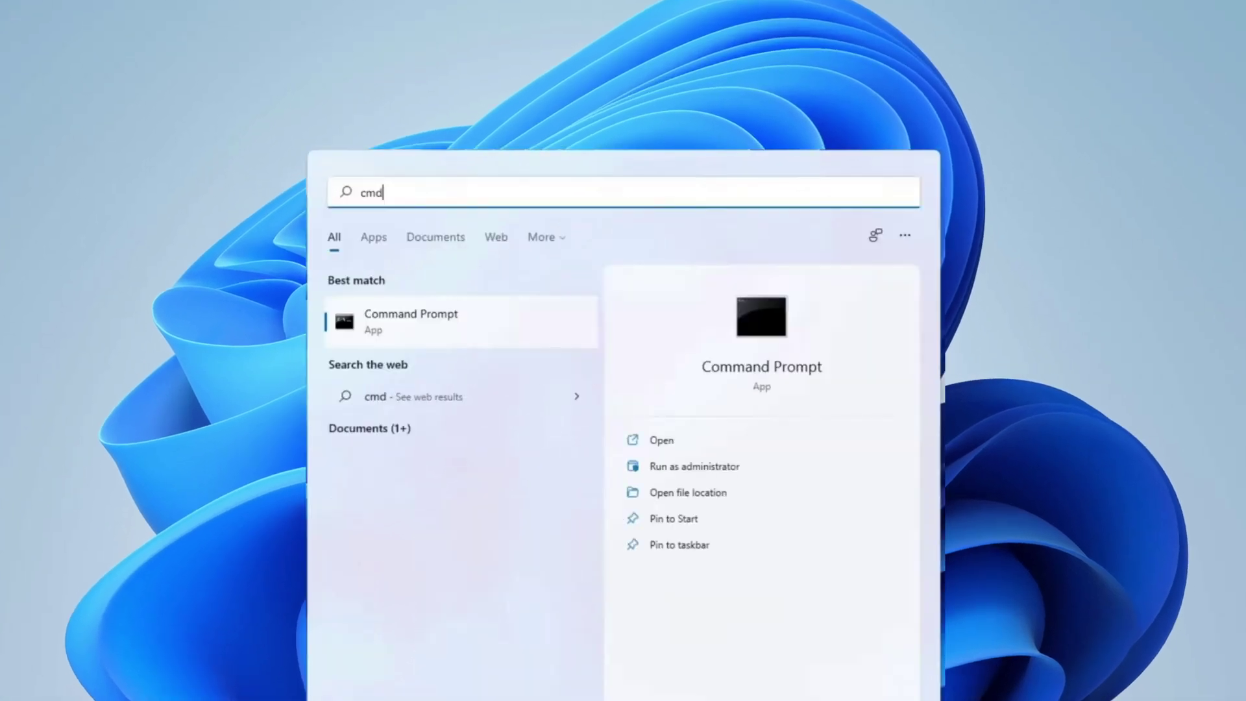
key("Tab")
key("Down")
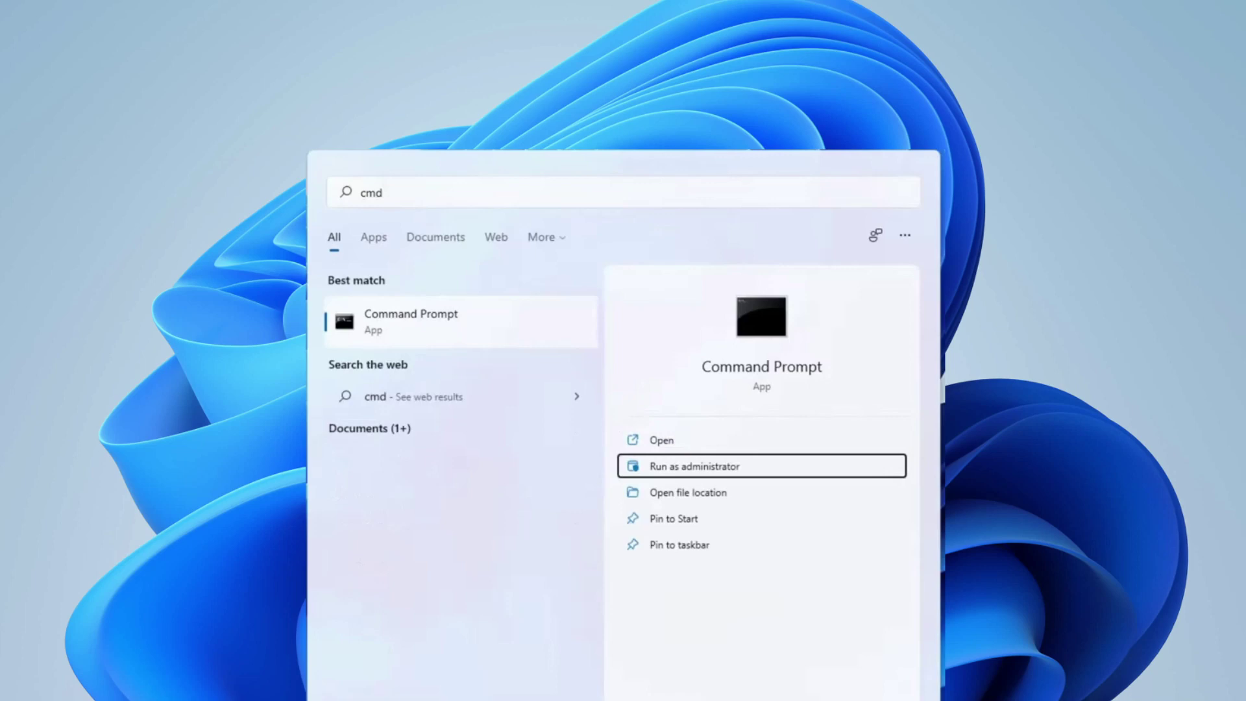
key("Return")
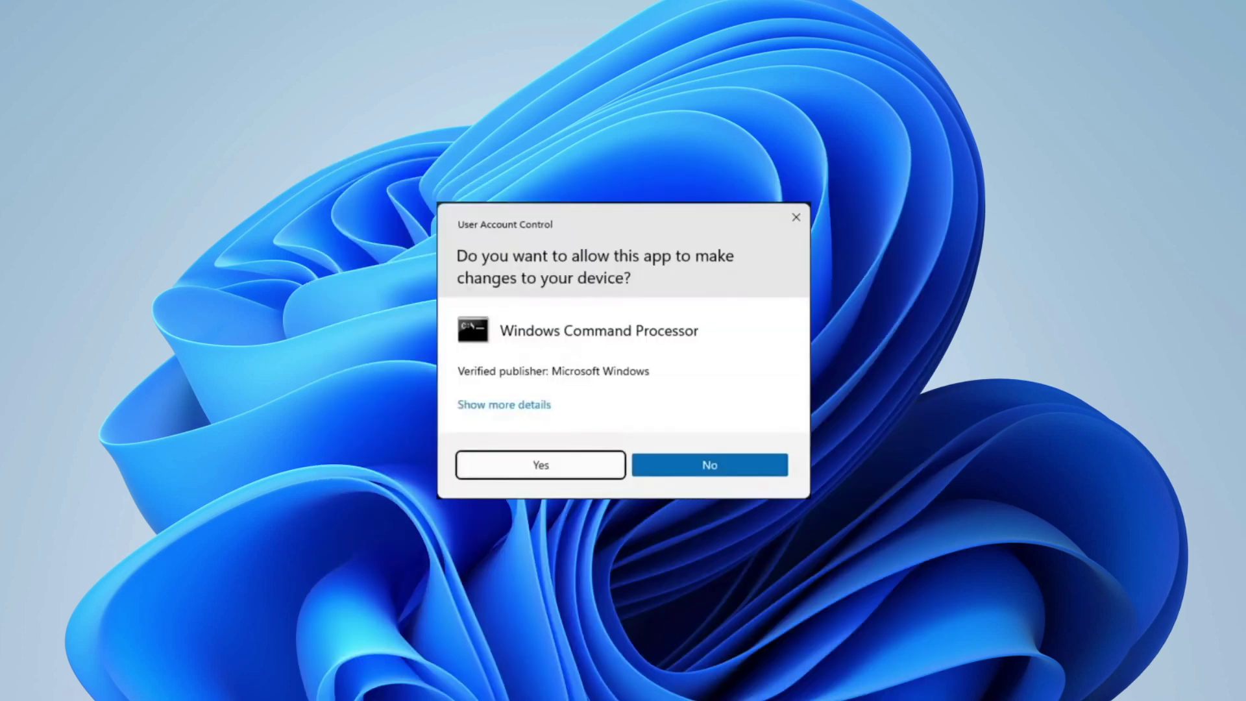
key("Return")
Run 'sfc /scannow' in the administrator Command Prompt
left_click(610, 176)
type("sfc")
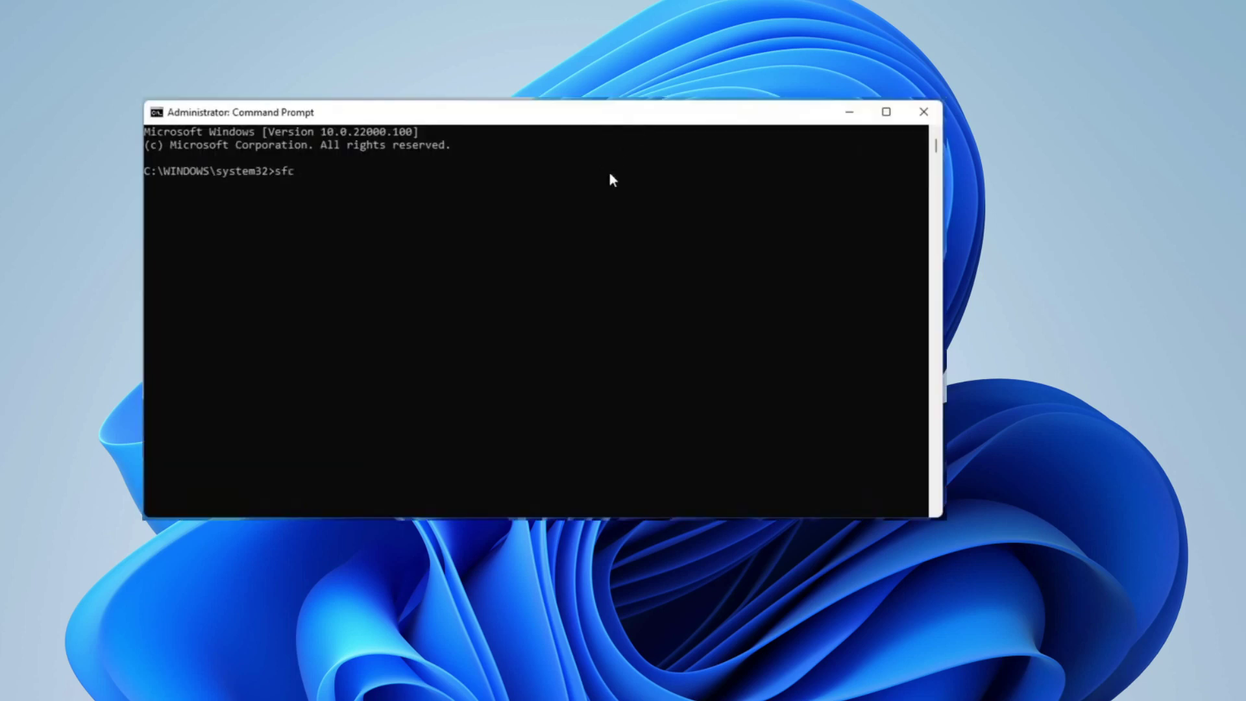
type(" /scann")
type("ow")
key("Return")
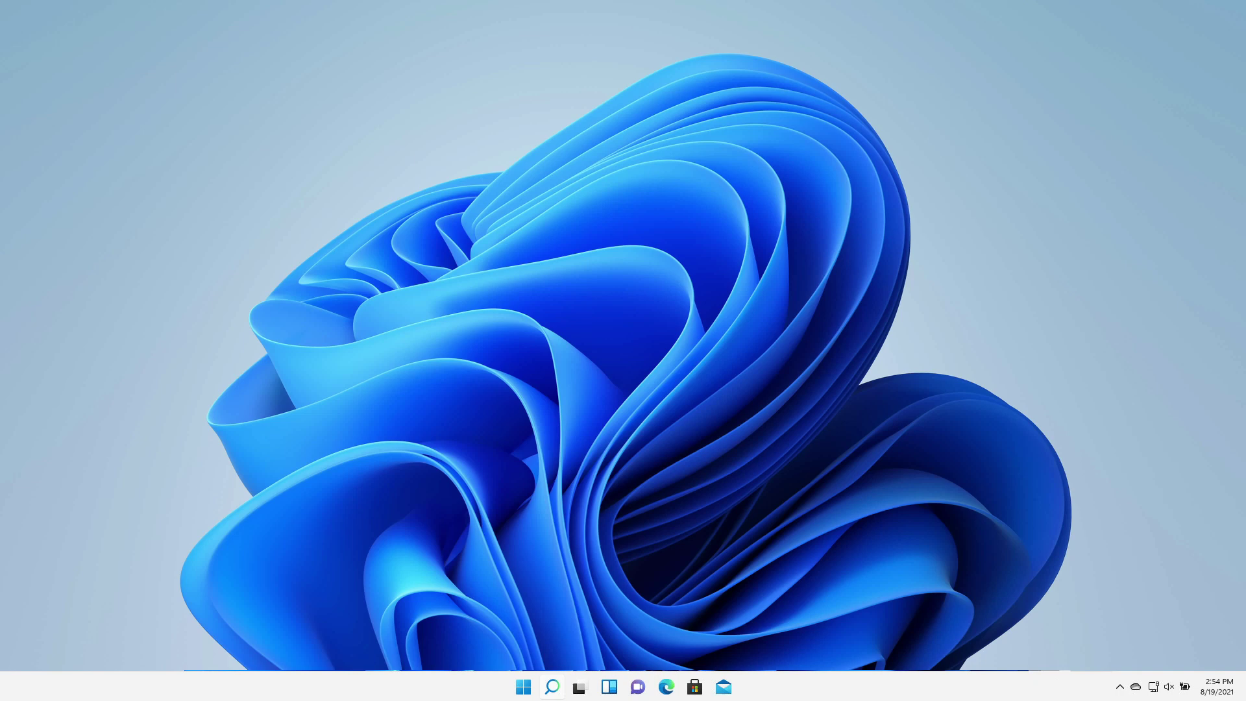
Open Settings and go to Apps > Default apps
left_click(552, 686)
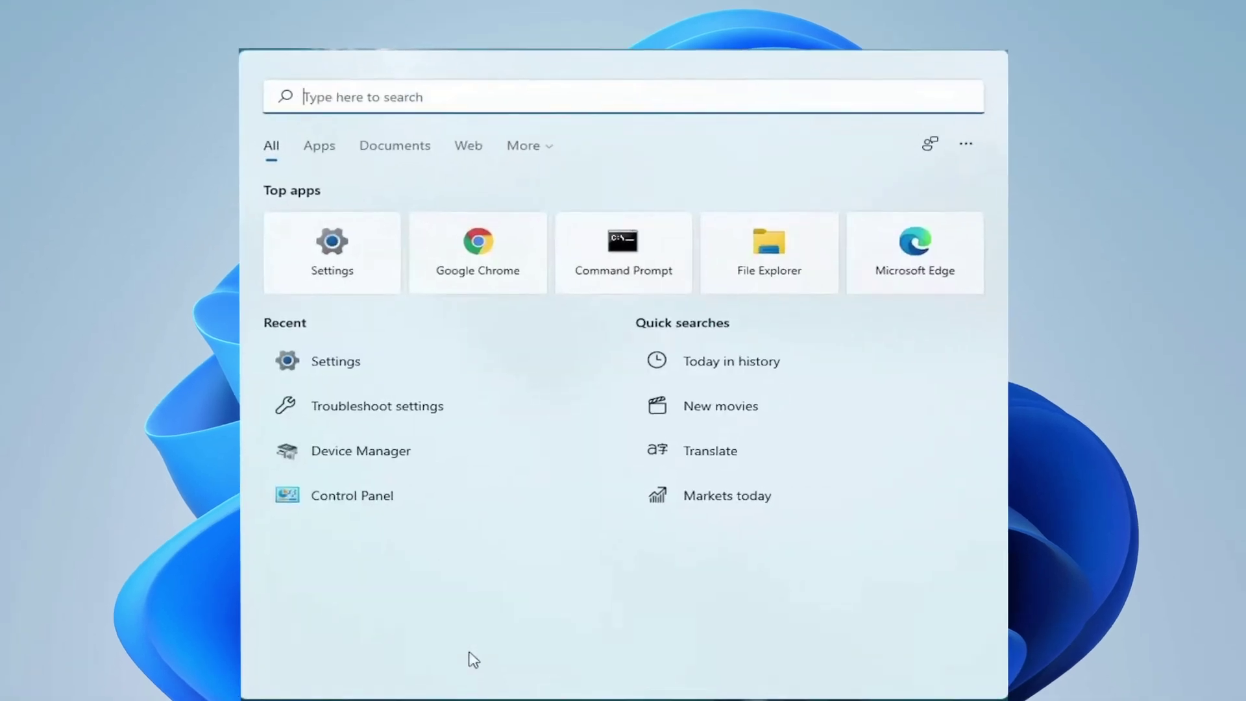
type("settings")
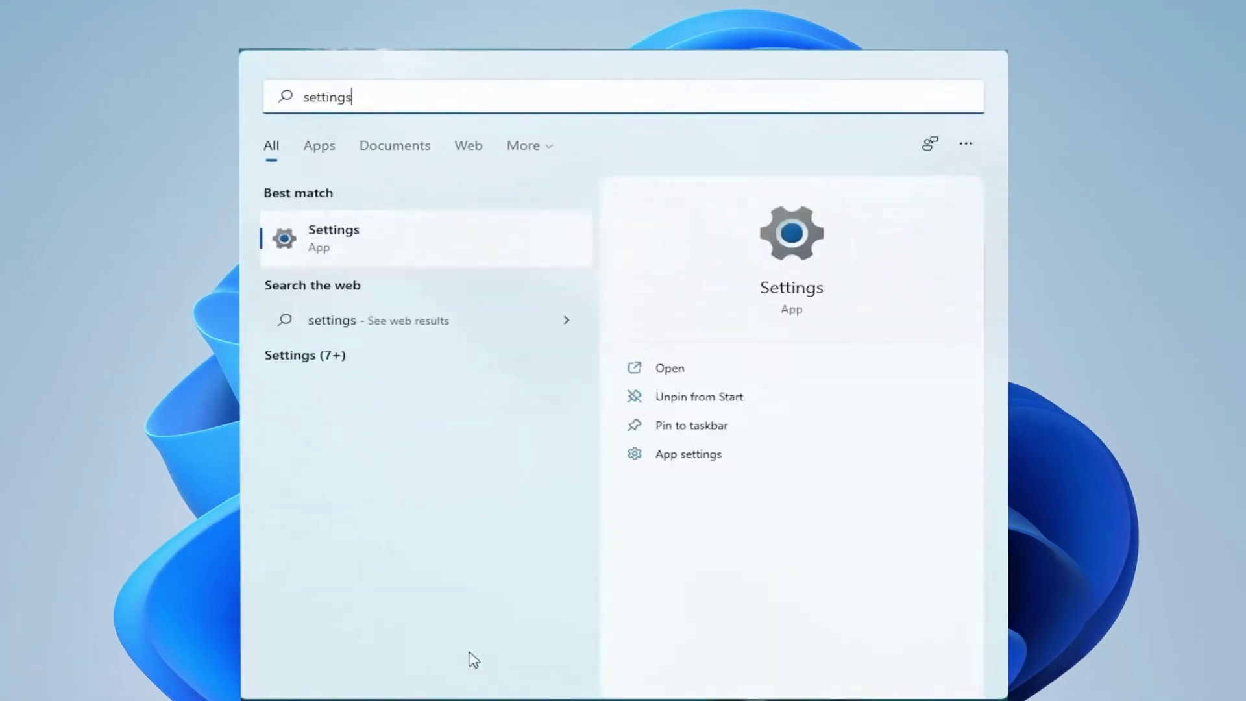
left_click(373, 241)
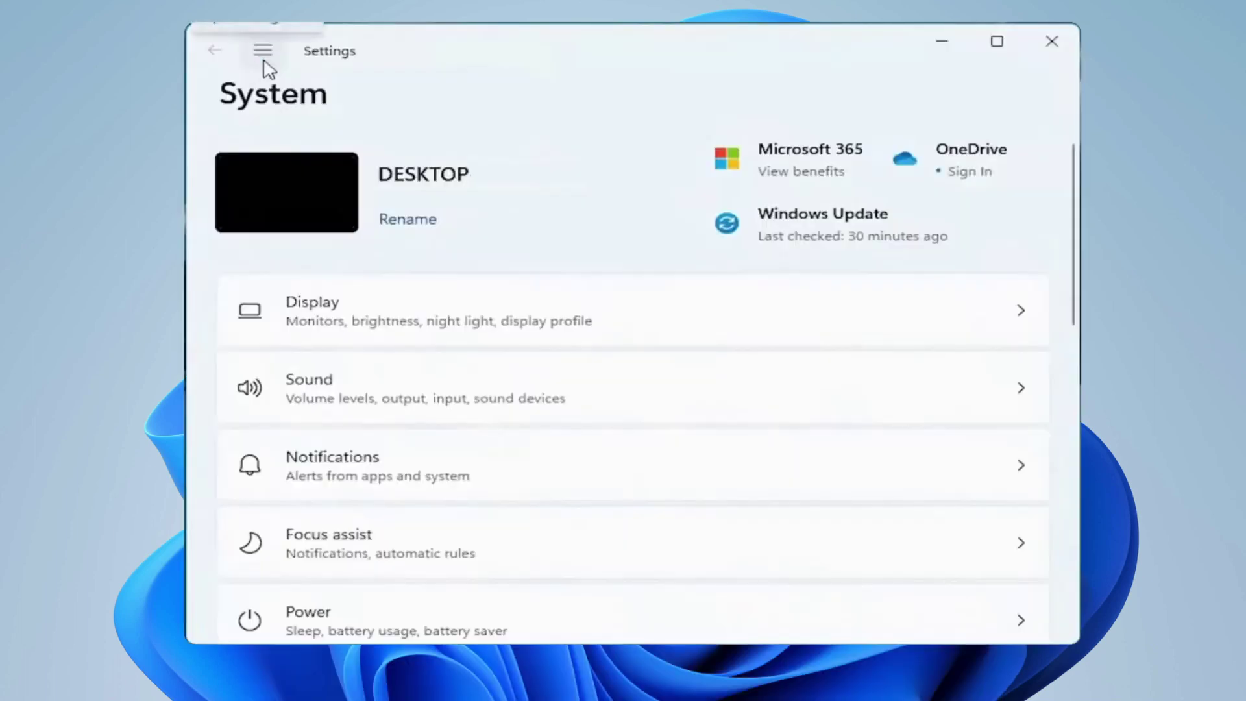
left_click(262, 51)
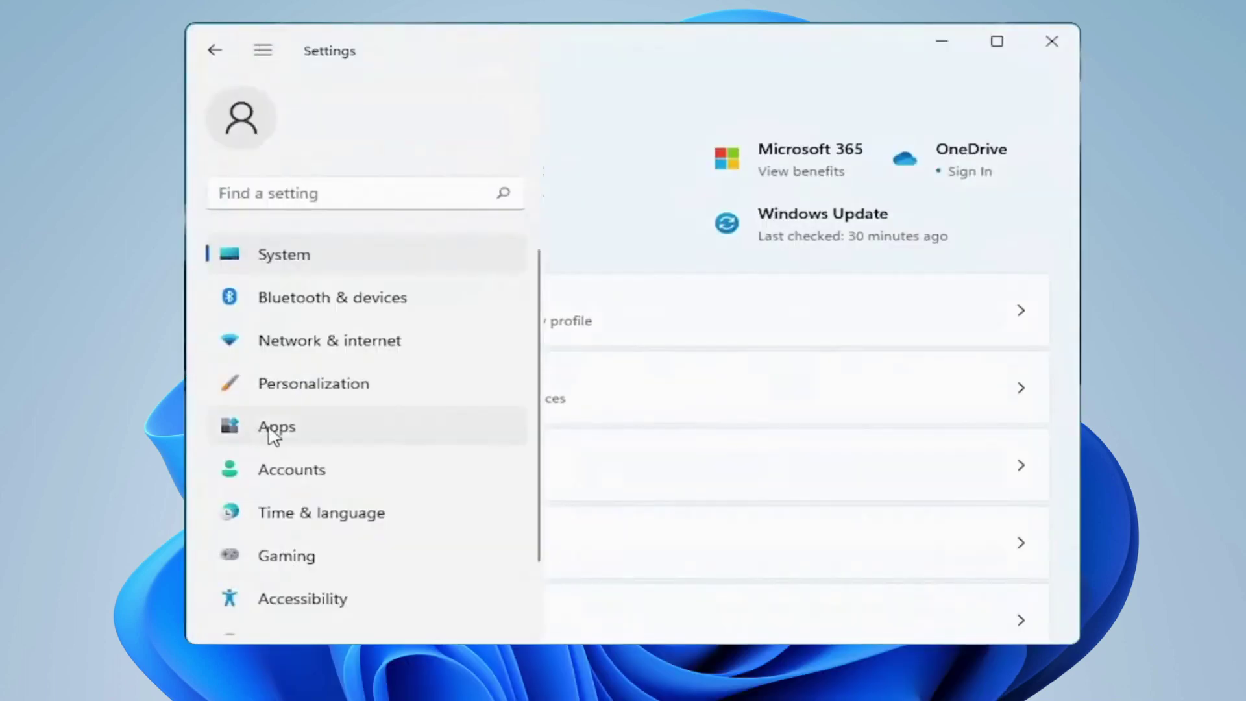
left_click(274, 430)
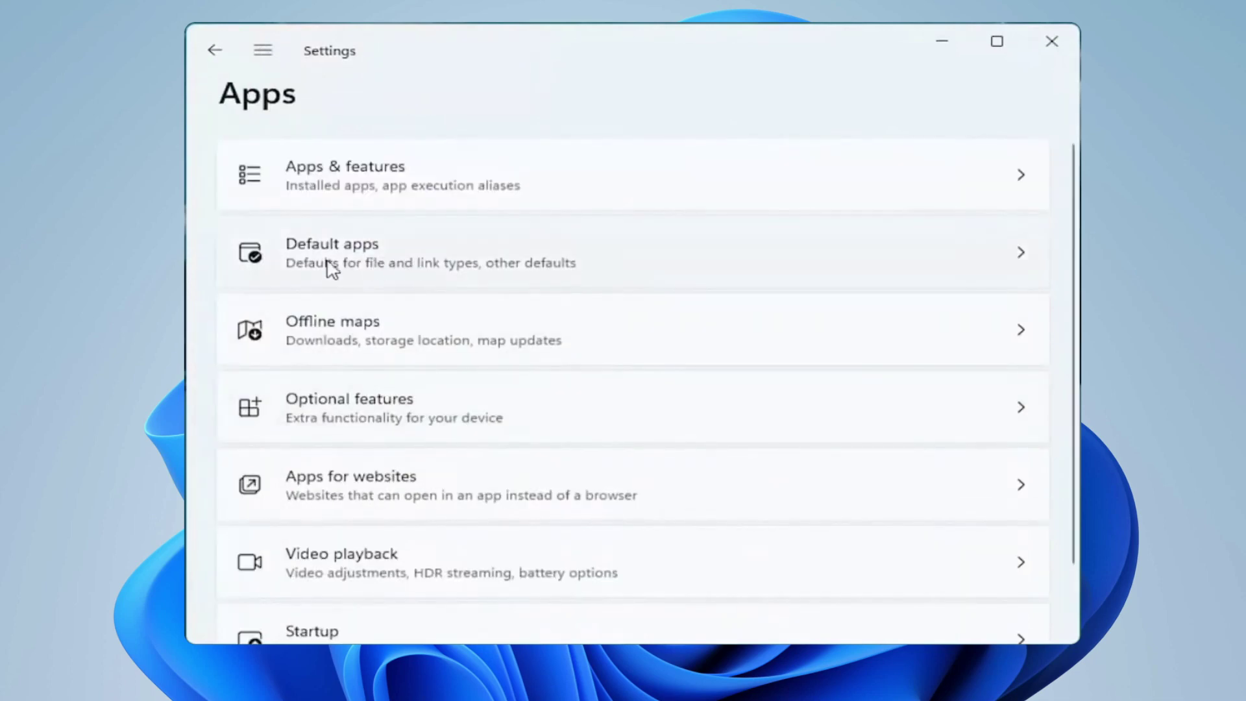
left_click(446, 266)
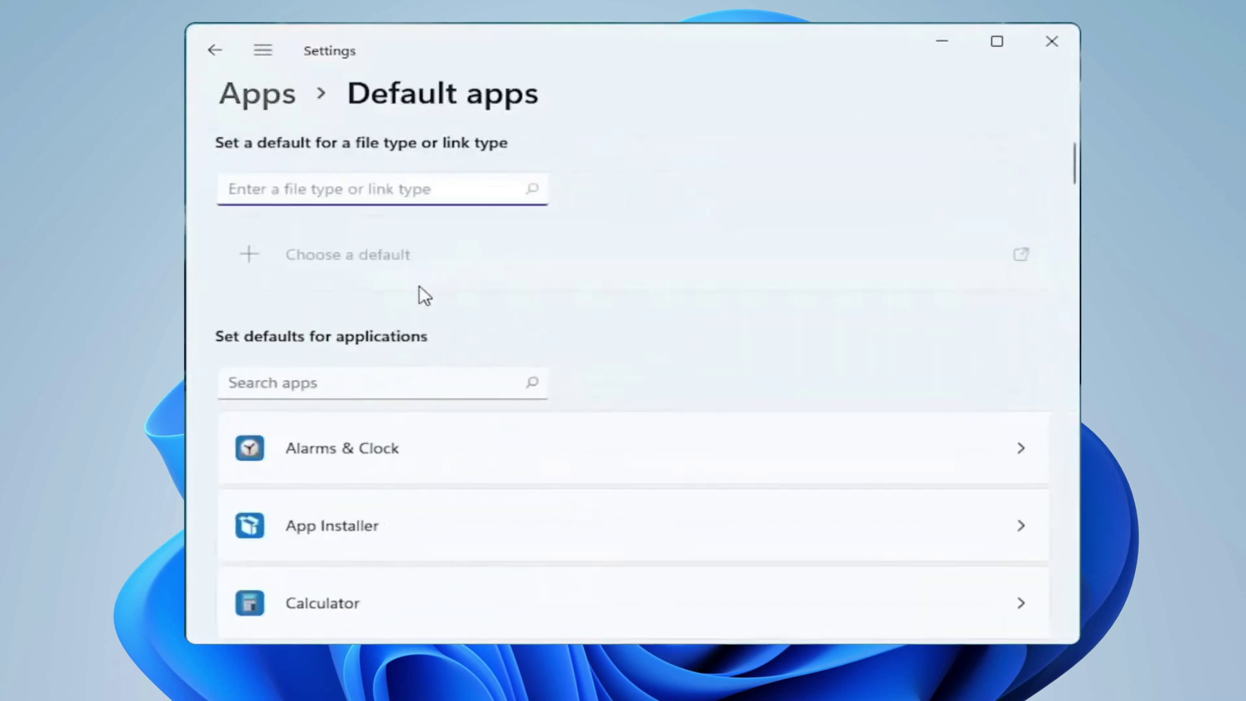
Search 'microsoft' and set Microsoft Edge as the default for .htm files
scroll(389, 292, "down", 2)
key("Tab")
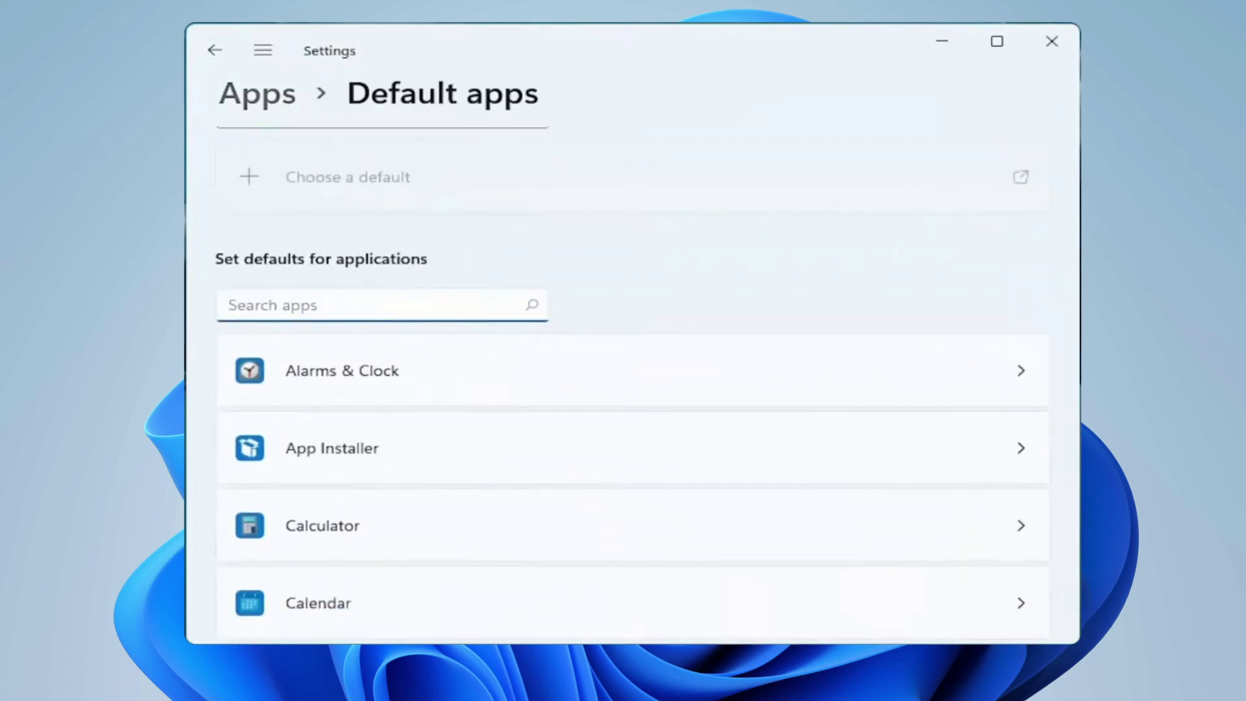
type("microsoft")
left_click(553, 406)
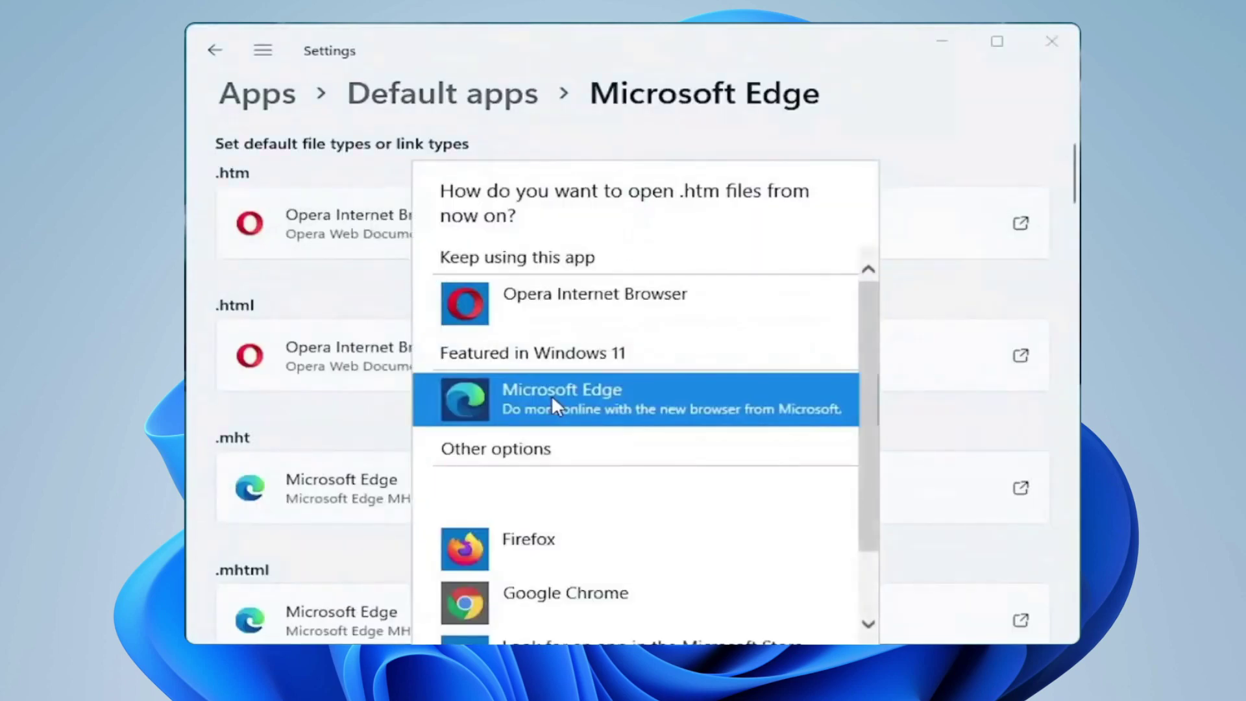
key("Return")
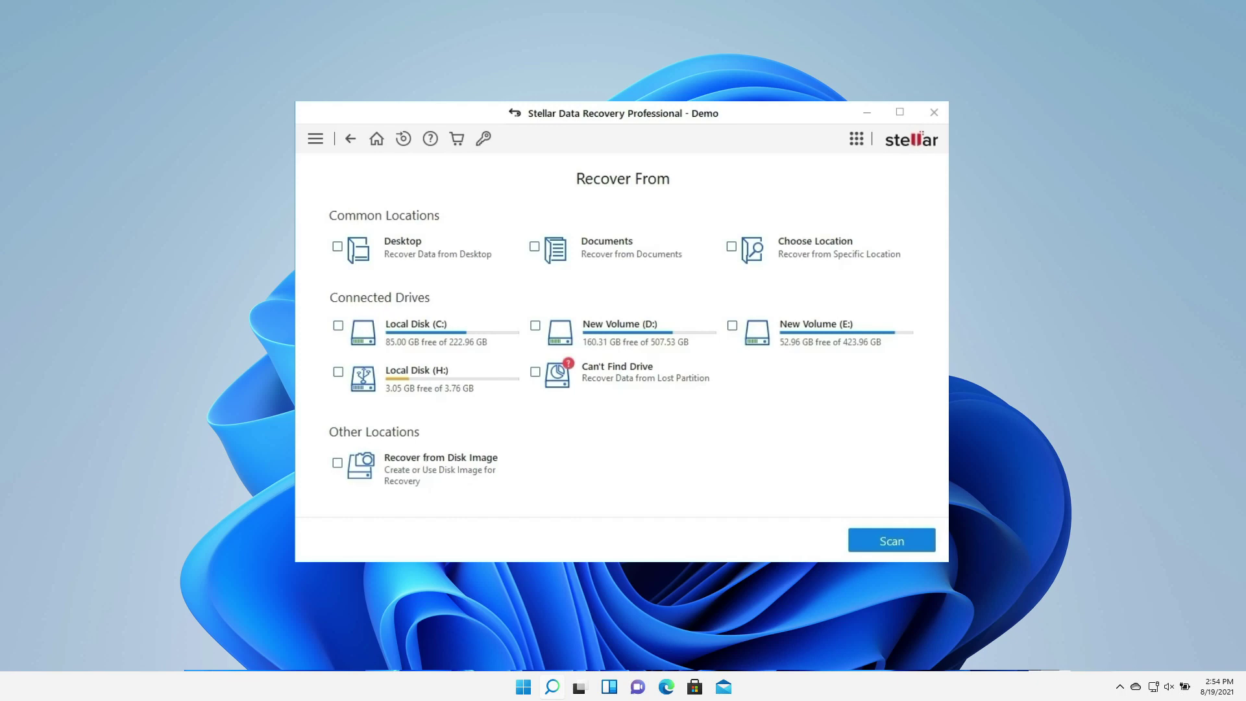
Select Local Disk (H:) under Connected Drives and scan it for recoverable files
left_click(445, 384)
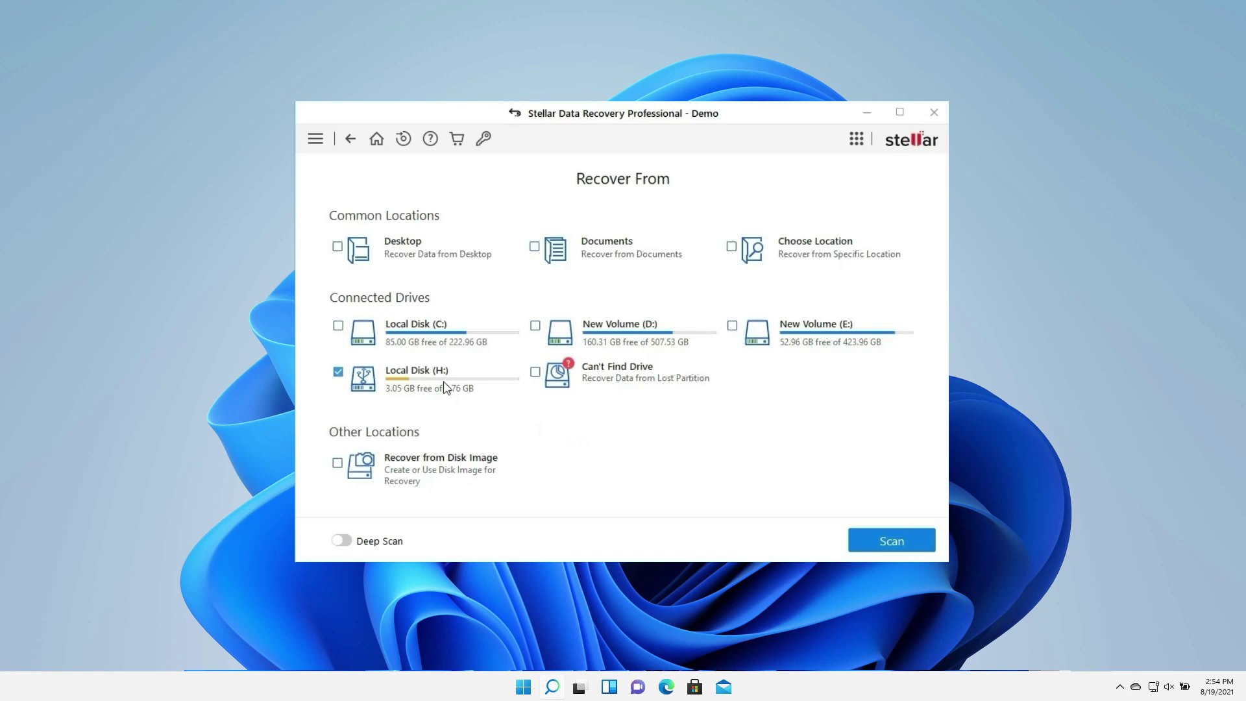
left_click(897, 543)
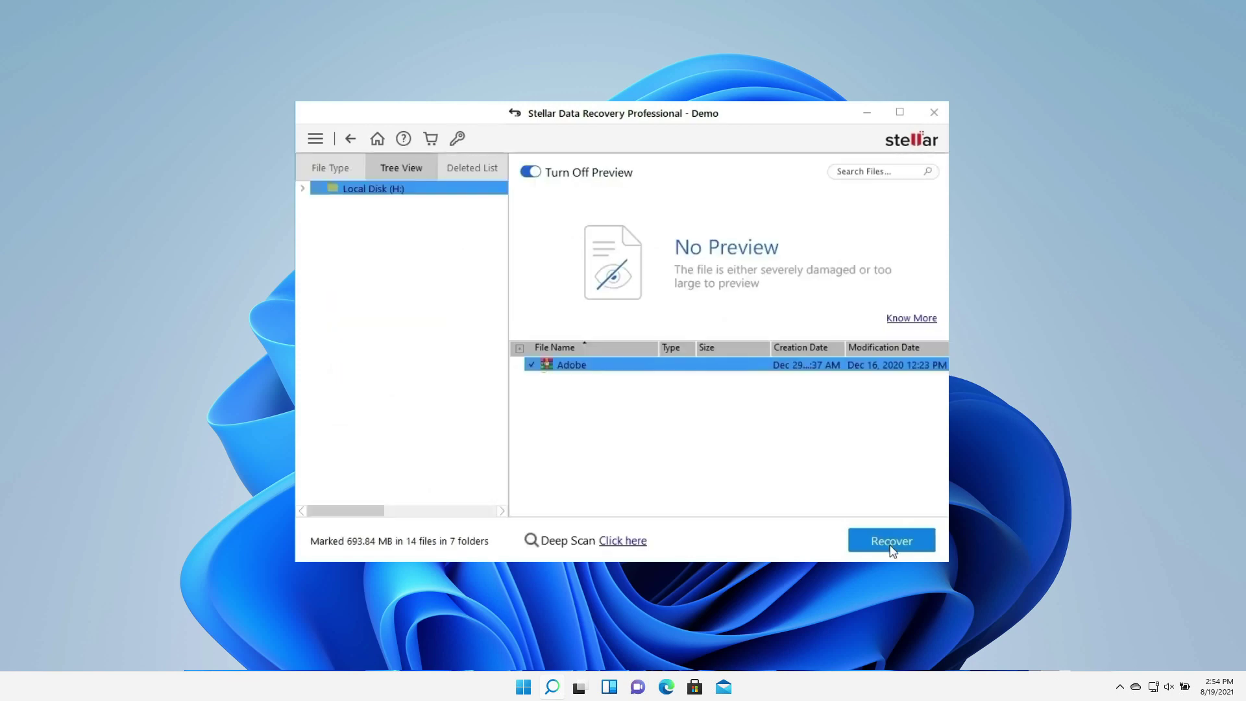